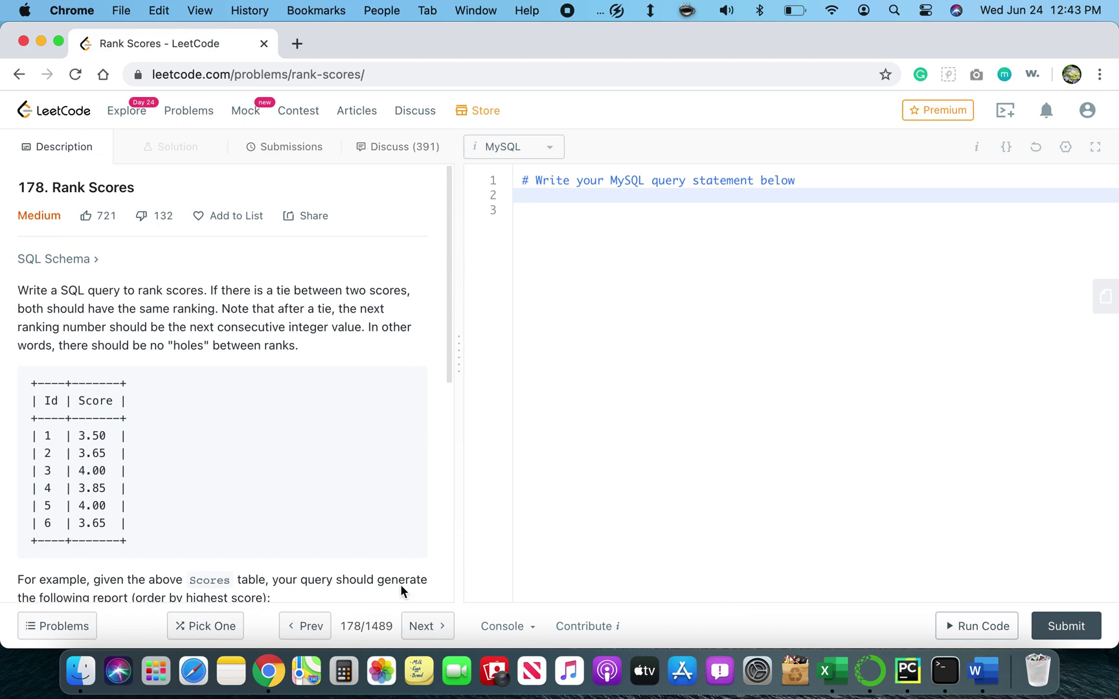
pyautogui.scroll(-1, 218, 387)
pyautogui.scroll(-3, 219, 387)
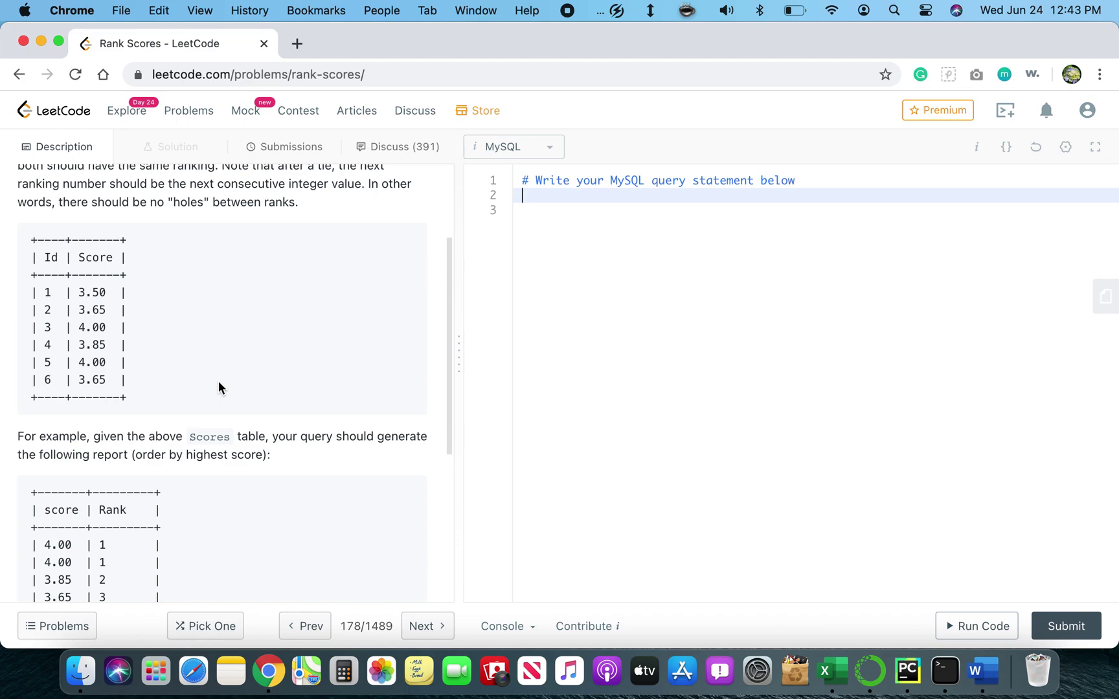
pyautogui.scroll(-2, 219, 388)
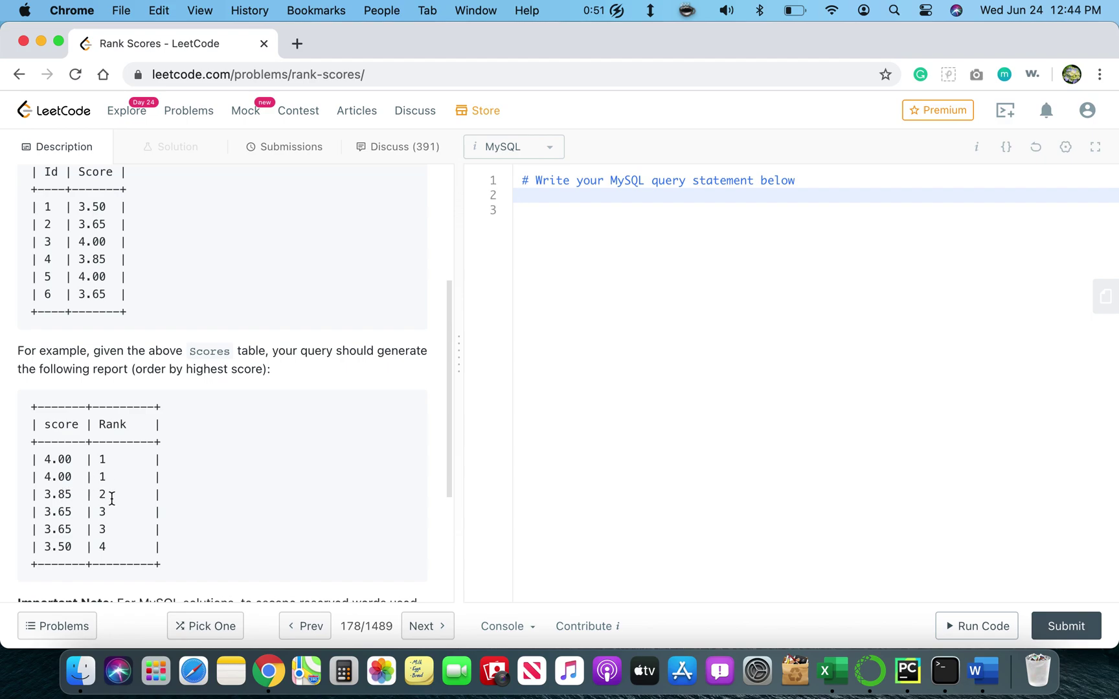
pyautogui.scroll(5, 295, 316)
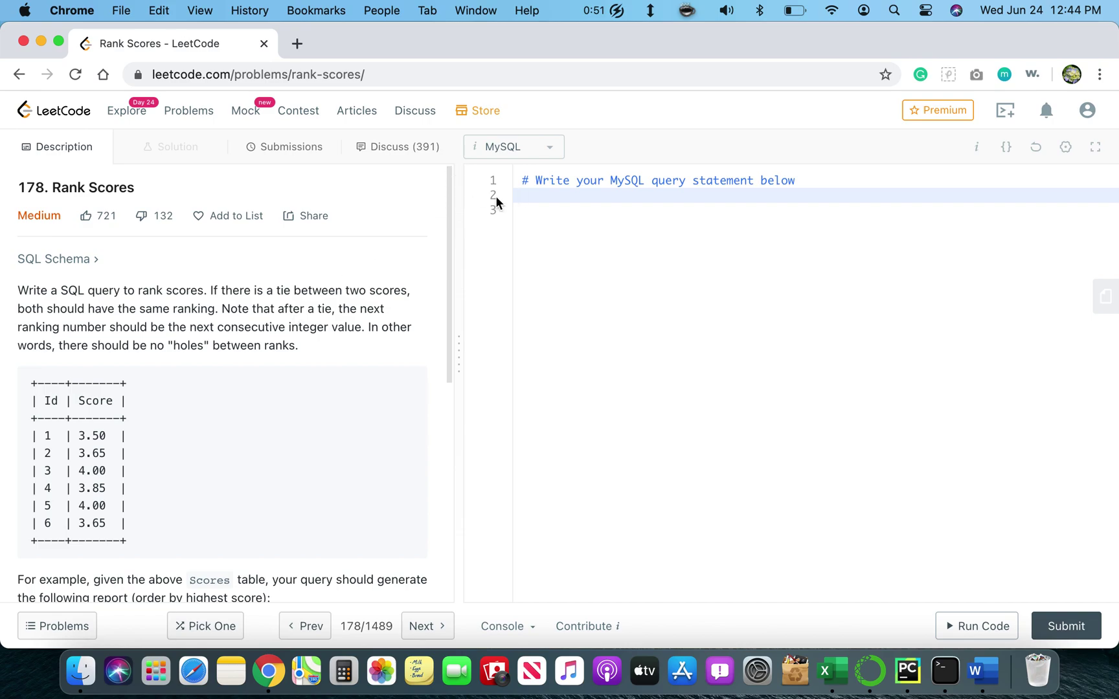
pyautogui.write('S')
pyautogui.write('ELECT ')
pyautogui.write('Score')
pyautogui.write(',')
# Step: Enter the query SELECT Score, DENSE_RANK() over (ORDER BY Score DESC) as 'rank' FROM Scores
pyautogui.press('Return')
pyautogui.write('DENSE_RANK')
pyautogui.press('BackSpace')
pyautogui.write('() ')
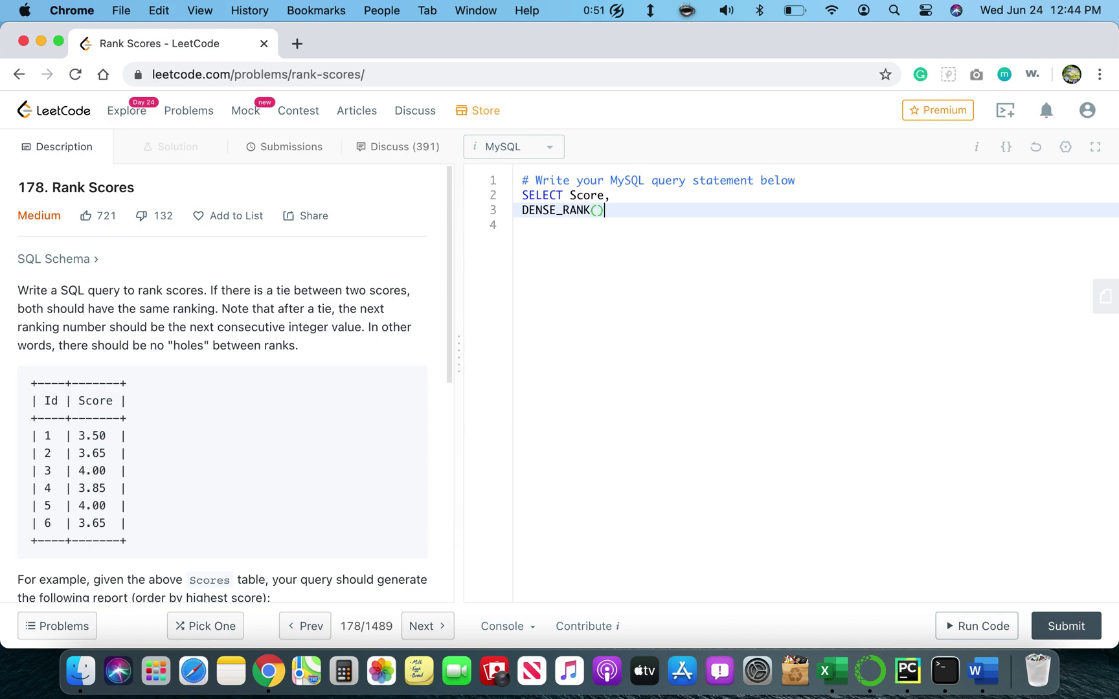
pyautogui.write('over')
pyautogui.write(' (OR')
pyautogui.write('DER BY Score DESC')
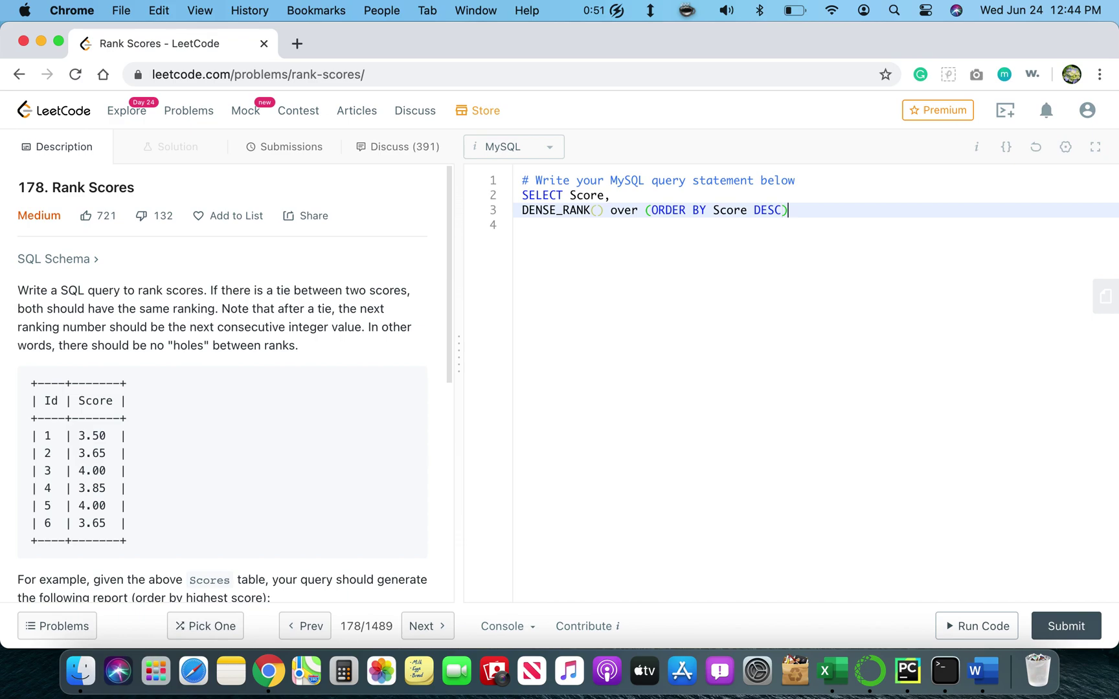
pyautogui.write(') as ')
pyautogui.write("'rank")
pyautogui.press('Return')
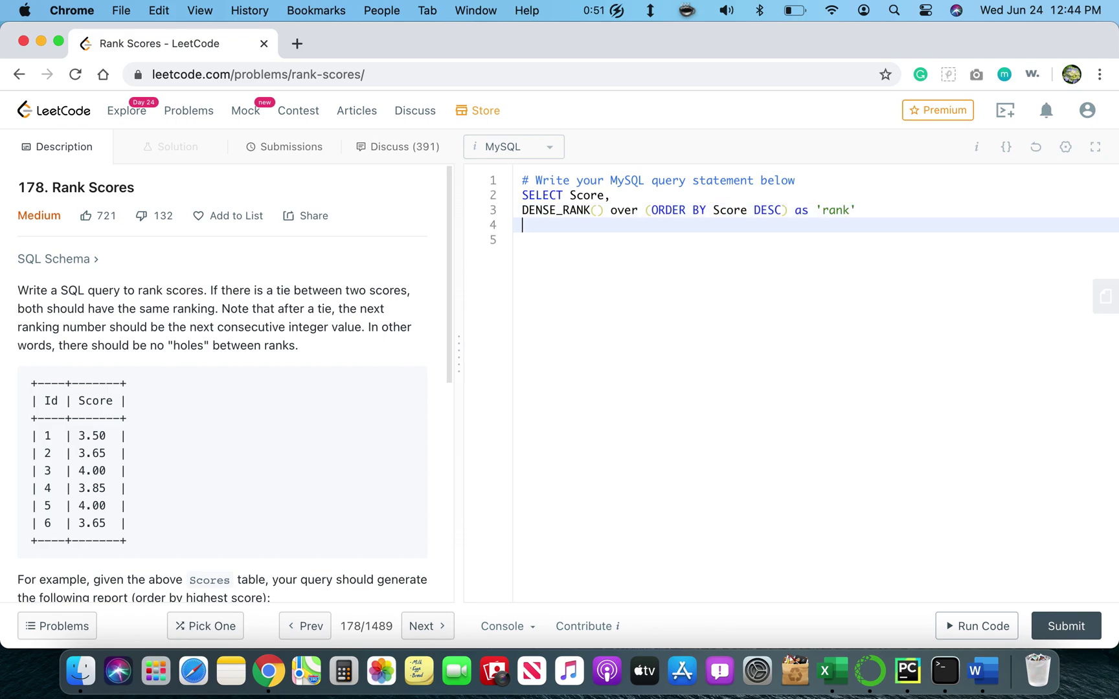
pyautogui.write('FROM Scoe')
pyautogui.press('BackSpace')
pyautogui.write('res;')
pyautogui.scroll(-2, 346, 317)
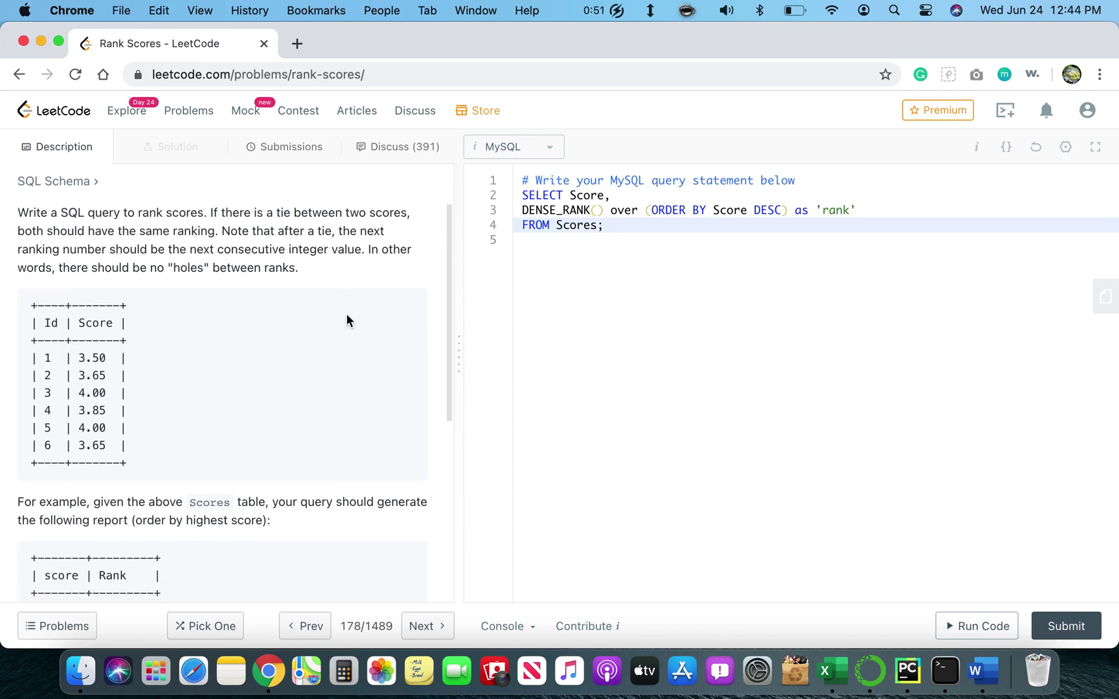
pyautogui.scroll(-2, 271, 398)
pyautogui.scroll(-1, 287, 418)
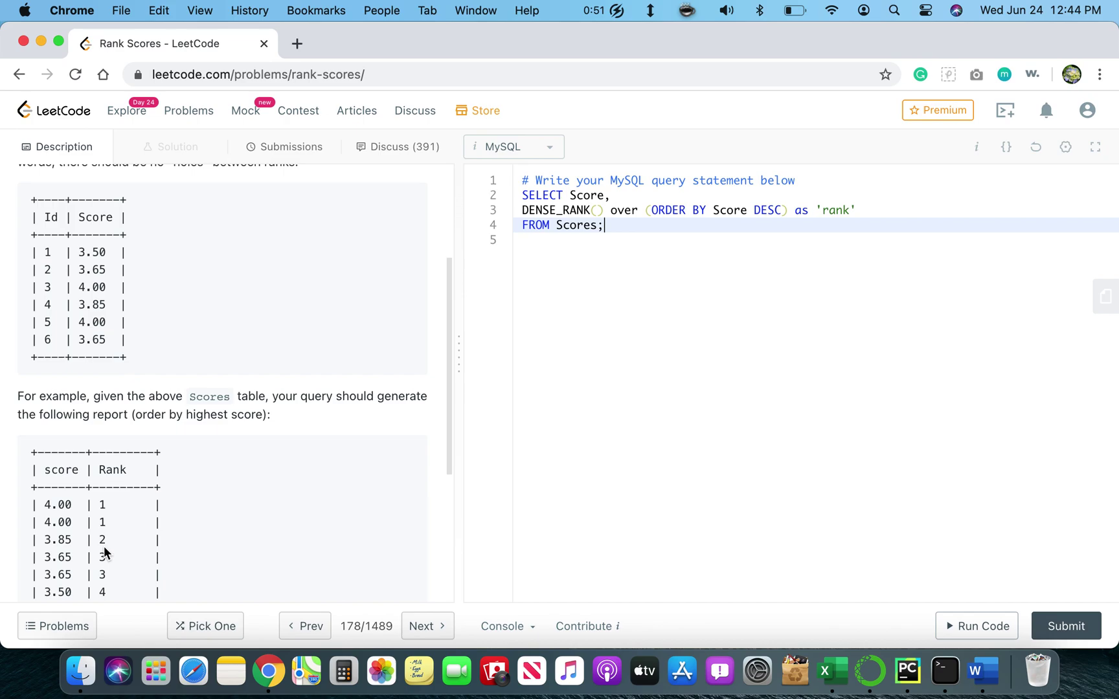
pyautogui.scroll(-1, 105, 538)
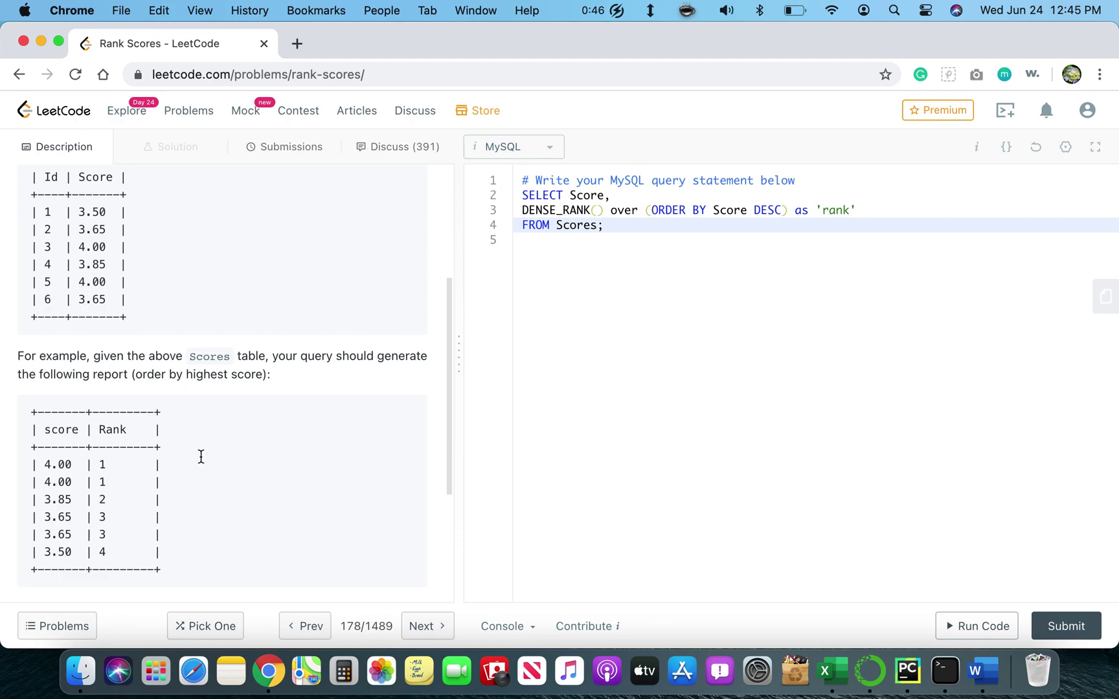
pyautogui.scroll(5, 298, 415)
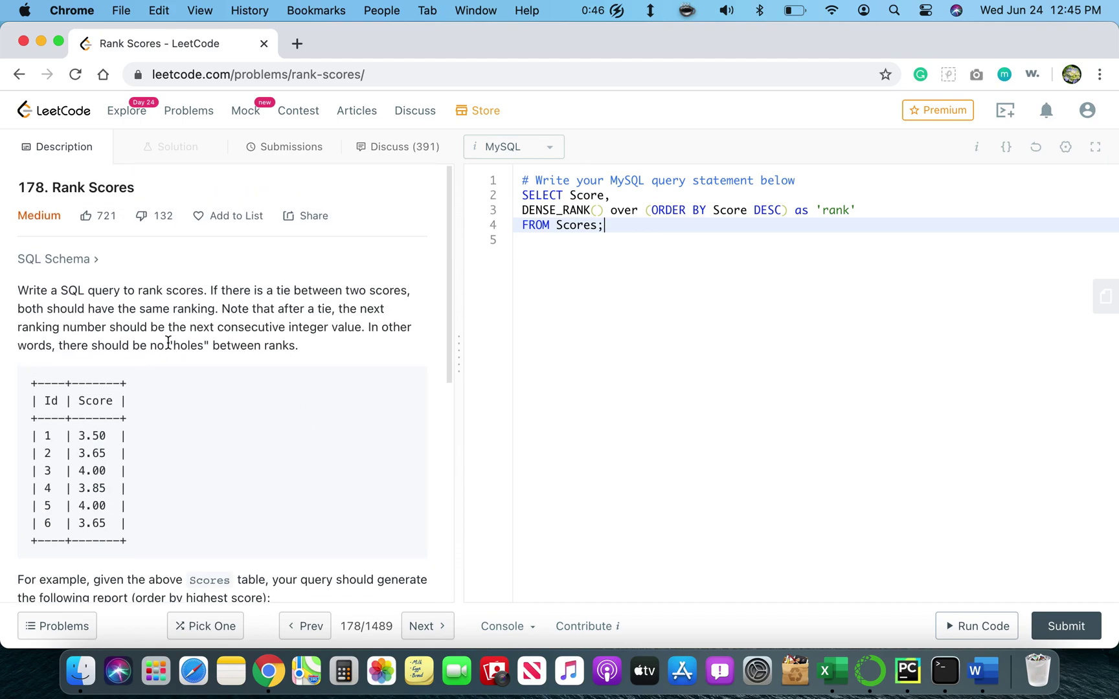
pyautogui.moveTo(172, 345); pyautogui.dragTo(289, 353)
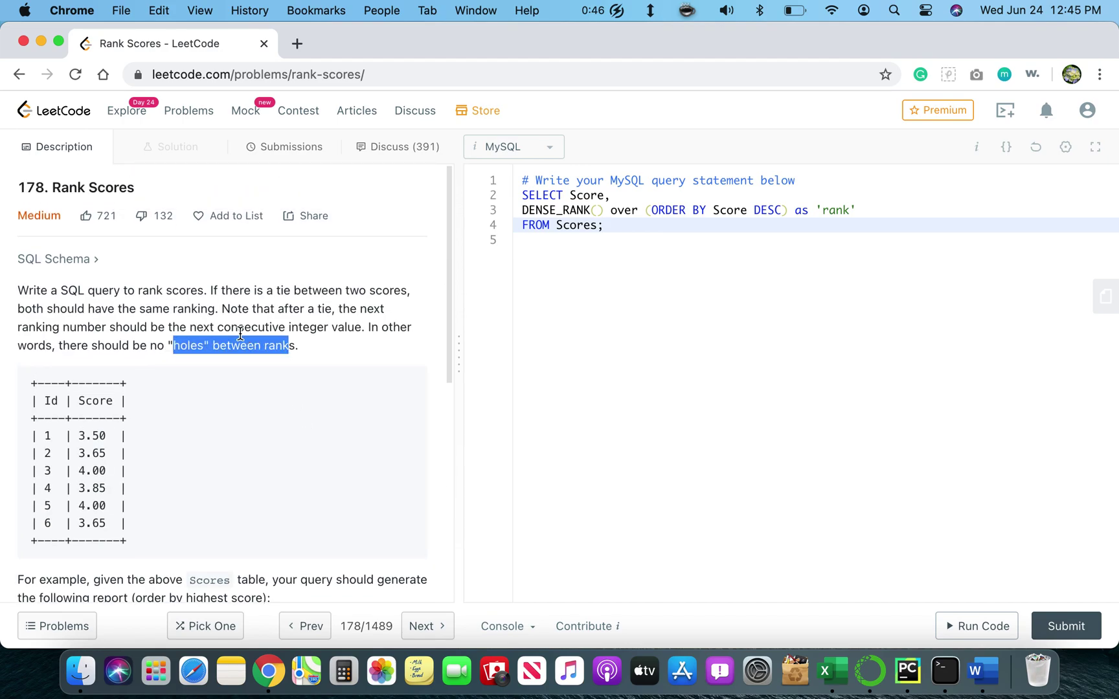
pyautogui.moveTo(223, 327); pyautogui.dragTo(325, 329)
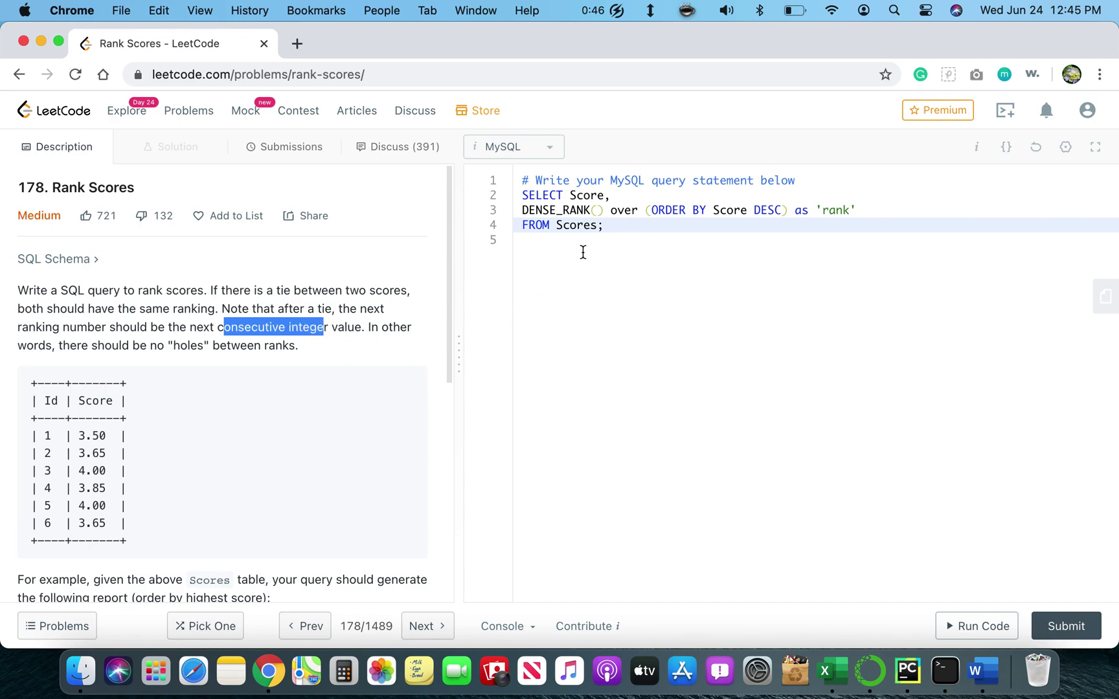
pyautogui.click(640, 267)
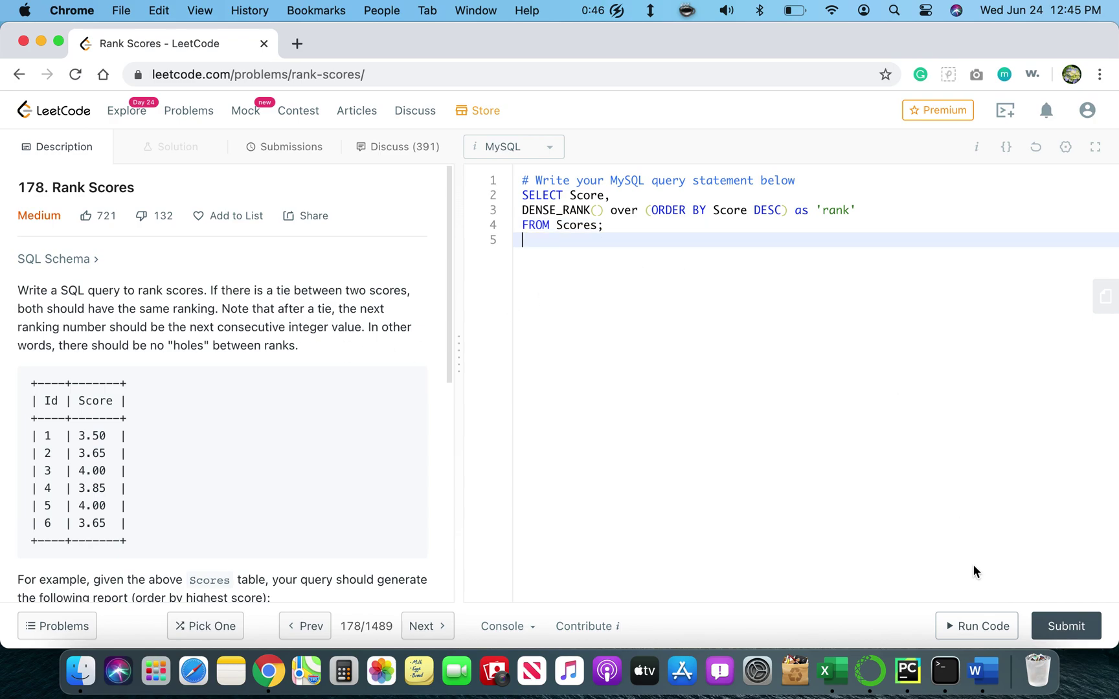
# Step: Run the Rank Scores query on the example case, then submit it for judging
pyautogui.click(979, 625)
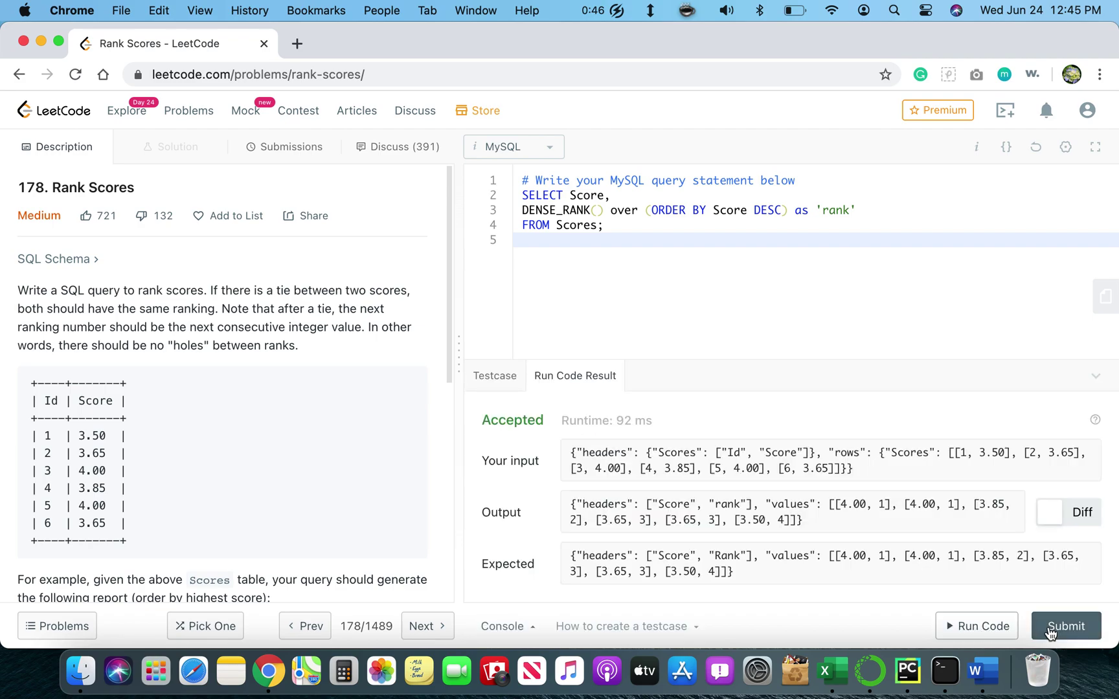
pyautogui.click(1050, 633)
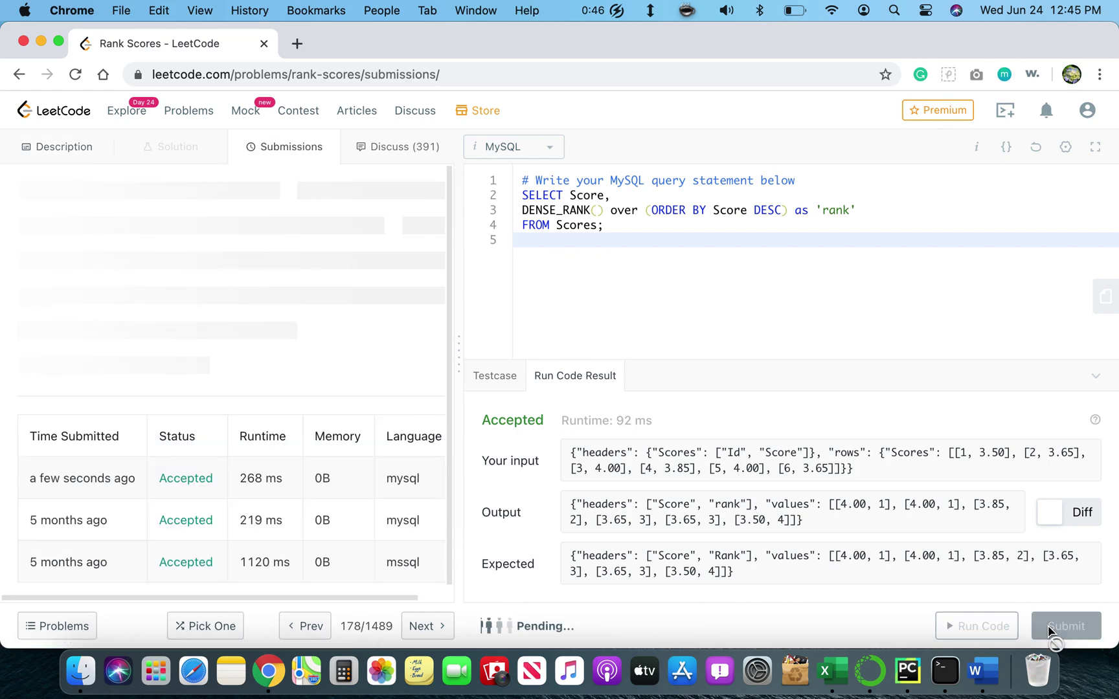